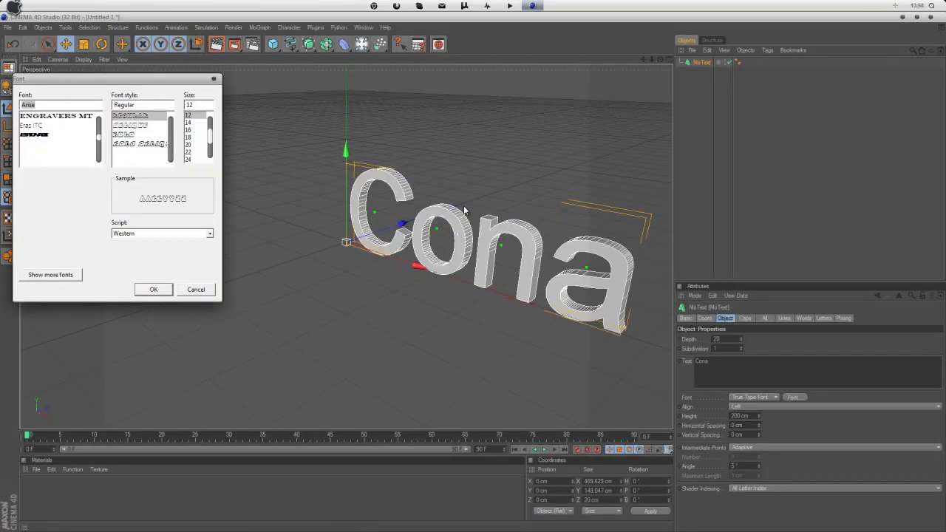
# Step: Switch the CONA MoText font to emison Bold
pyautogui.press('Up')
pyautogui.press('Up')
pyautogui.press('Up')
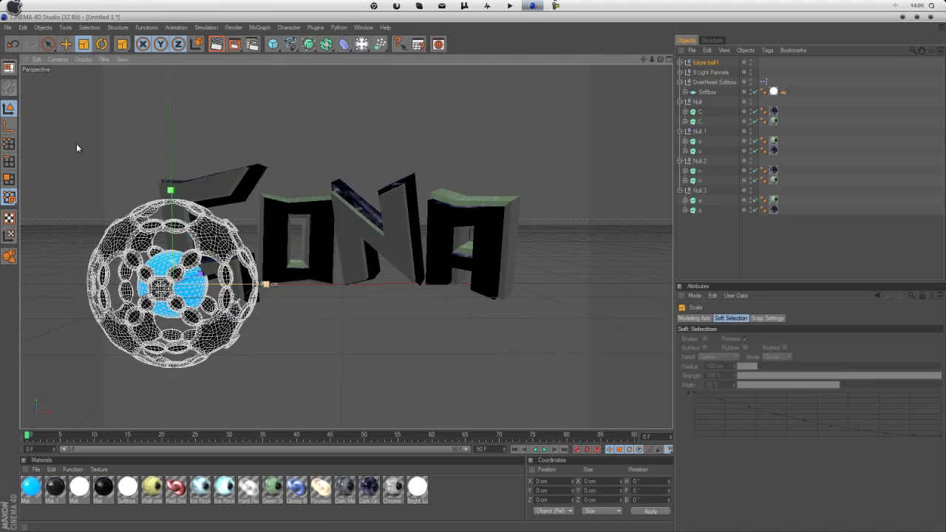
# Step: With the Move tool active, maximize the Perspective viewport and dolly in toward the OverHead Softbox
pyautogui.press('e')
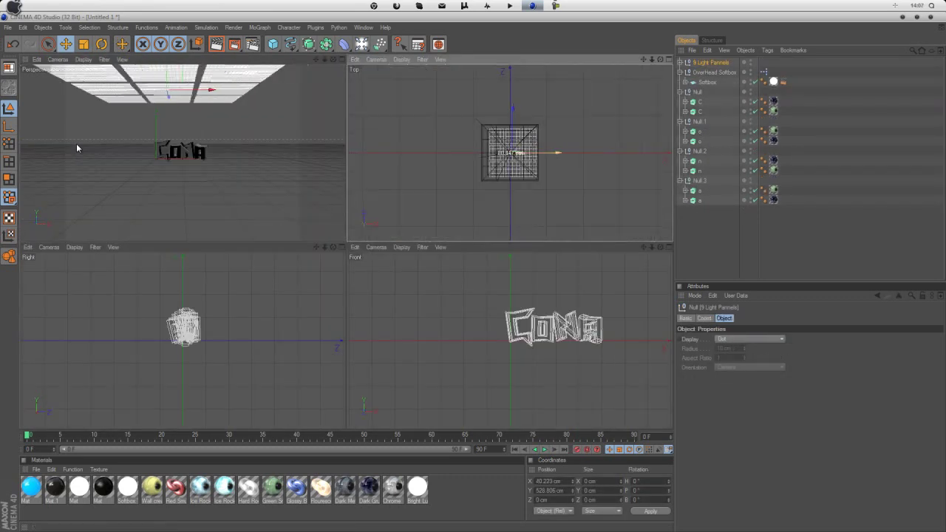
pyautogui.middleClick(74, 145)
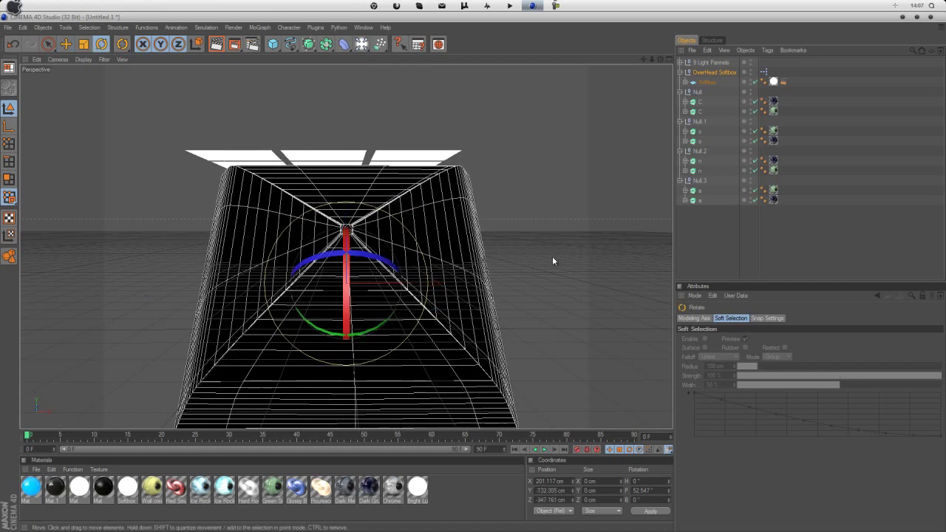
pyautogui.moveTo(550, 259); pyautogui.dragTo(131, 167)
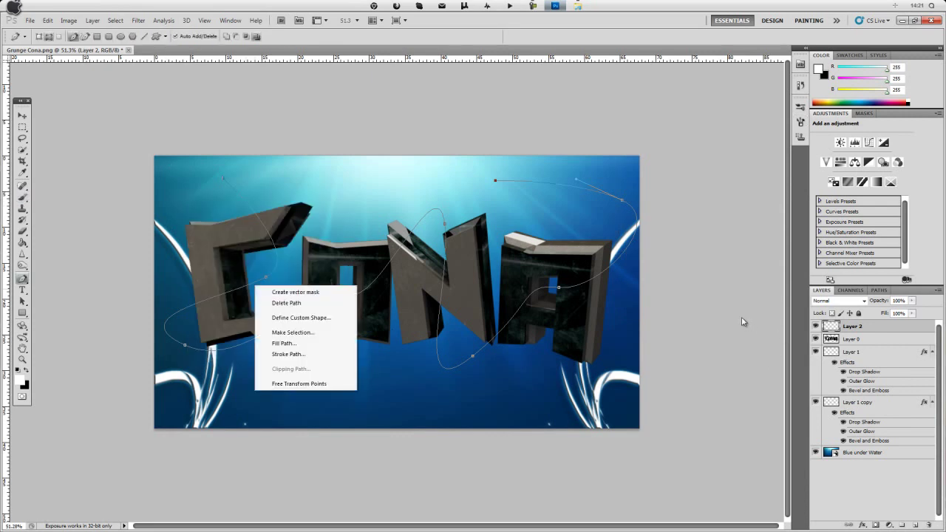
# Step: Erase the blue tube where it passes behind the CONA letters, and add a new Layer 3
pyautogui.scroll(1, 736, 376)
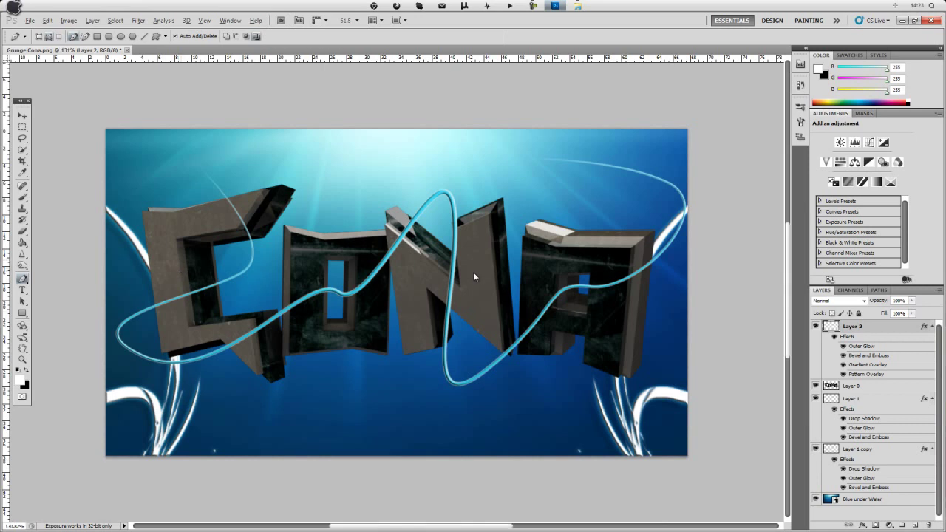
pyautogui.press('e')
pyautogui.moveTo(233, 304); pyautogui.dragTo(355, 260)
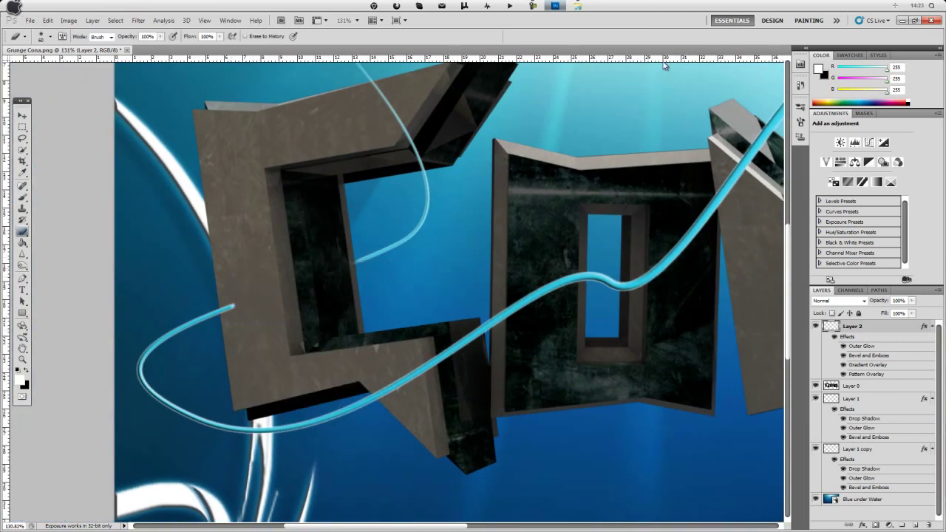
pyautogui.scroll(5, 384, 255)
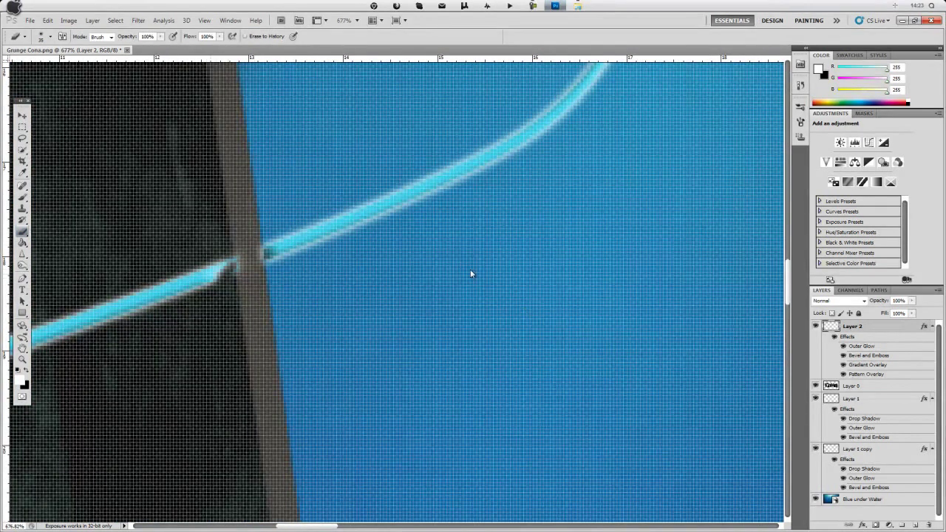
pyautogui.scroll(-5, 470, 269)
pyautogui.scroll(-1, 472, 272)
pyautogui.scroll(-1, 473, 272)
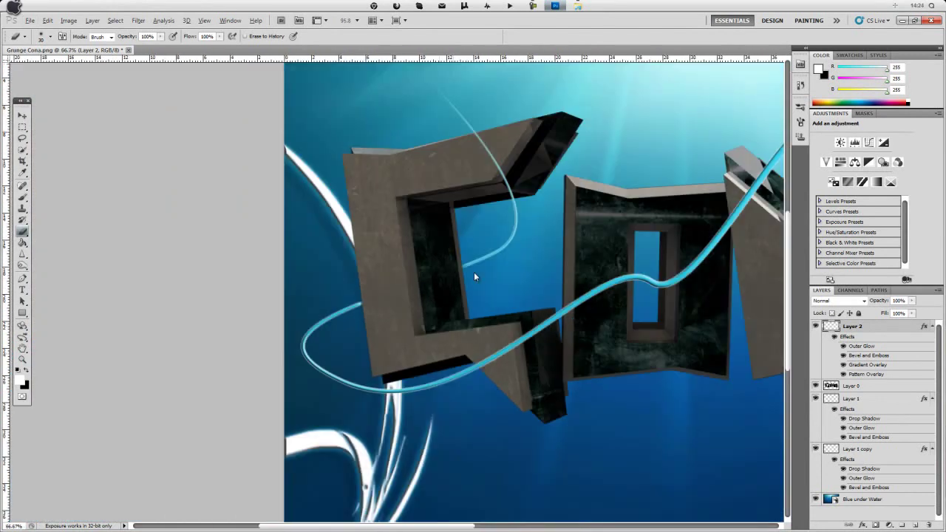
pyautogui.scroll(-1, 473, 272)
pyautogui.scroll(3, 703, 71)
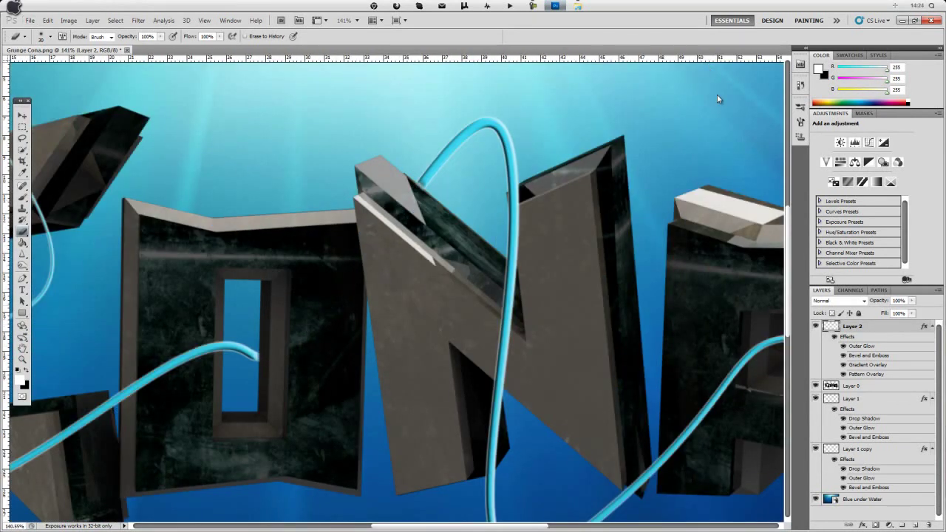
pyautogui.scroll(-2, 717, 94)
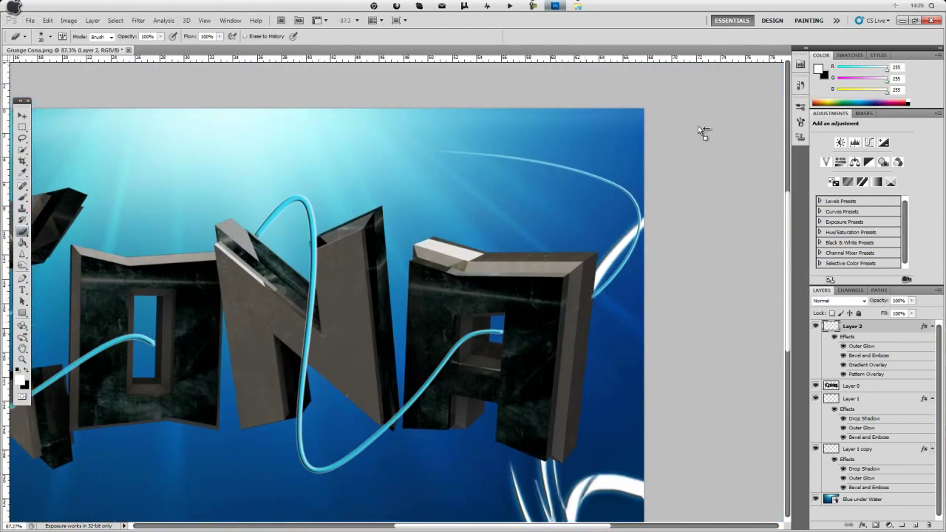
pyautogui.scroll(-2, 695, 139)
pyautogui.hotkey('ctrl', 'shift', 'alt', 'n')
pyautogui.press('p')
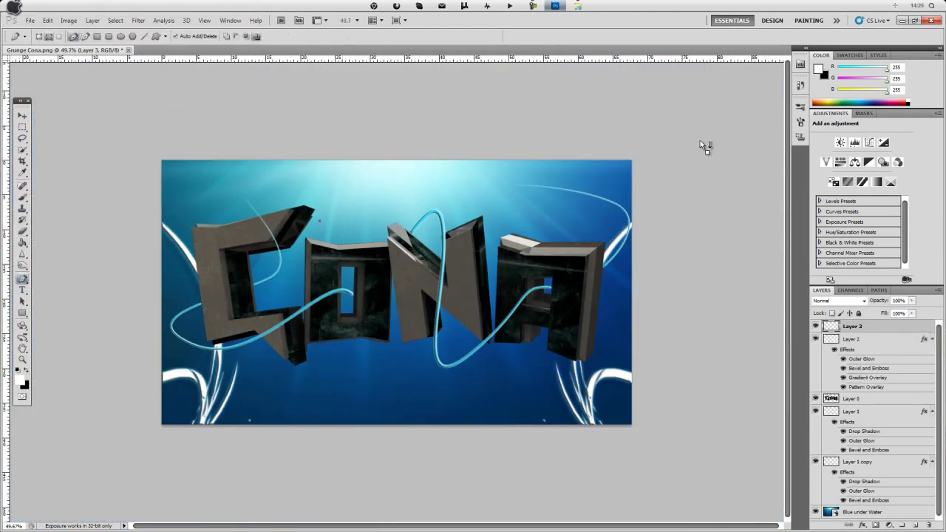
# Step: Set the brush to a hard round tip
pyautogui.rightClick(381, 249)
pyautogui.press('Escape')
pyautogui.scroll(3, 385, 249)
pyautogui.press('b')
pyautogui.click(43, 36)
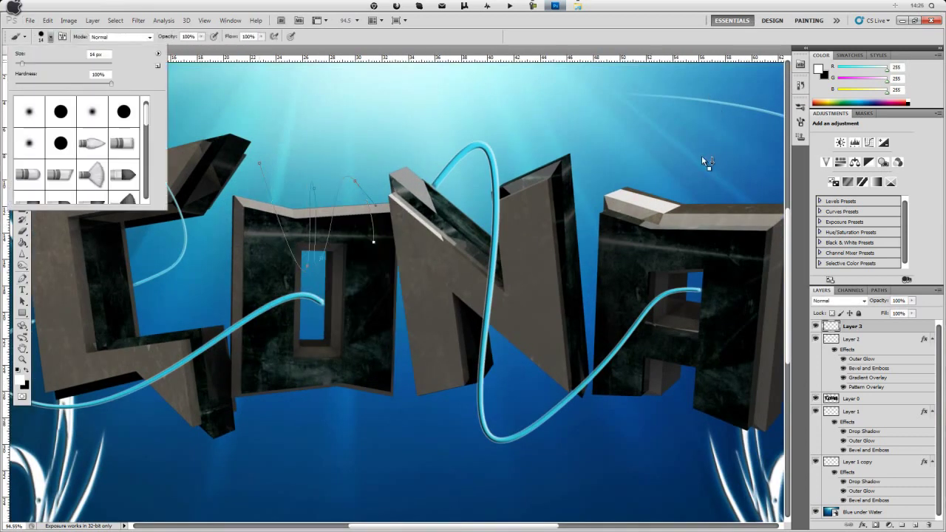
# Step: Stroke the new path with the white brush and paste the tube's glow and bevel style onto Layer 3
pyautogui.press('p')
pyautogui.rightClick(307, 230)
pyautogui.click(333, 284)
pyautogui.rightClick(711, 76)
pyautogui.click(879, 270)
pyautogui.scroll(5, 710, 67)
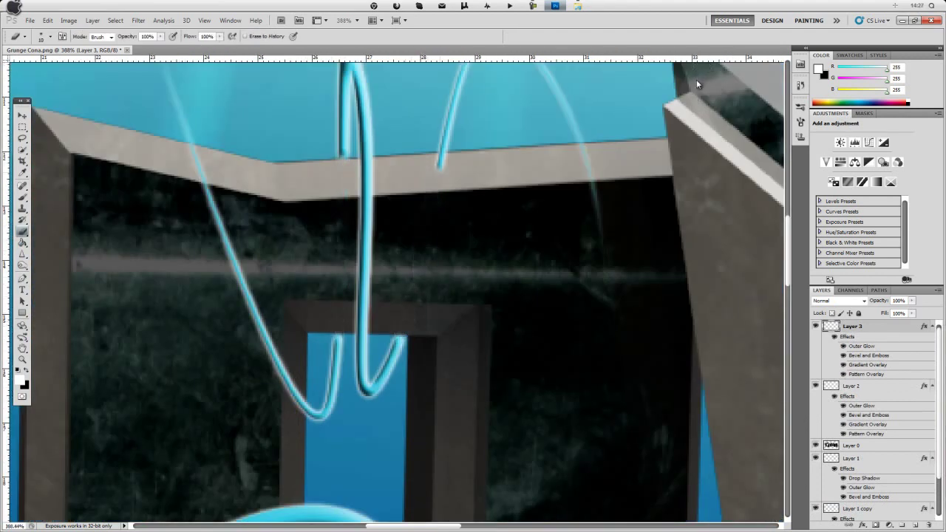
pyautogui.scroll(-8, 696, 79)
# Step: Add a new layer for another tube path and fit the image on screen
pyautogui.hotkey('ctrl', 'shift', 'alt', 'n')
pyautogui.press('p')
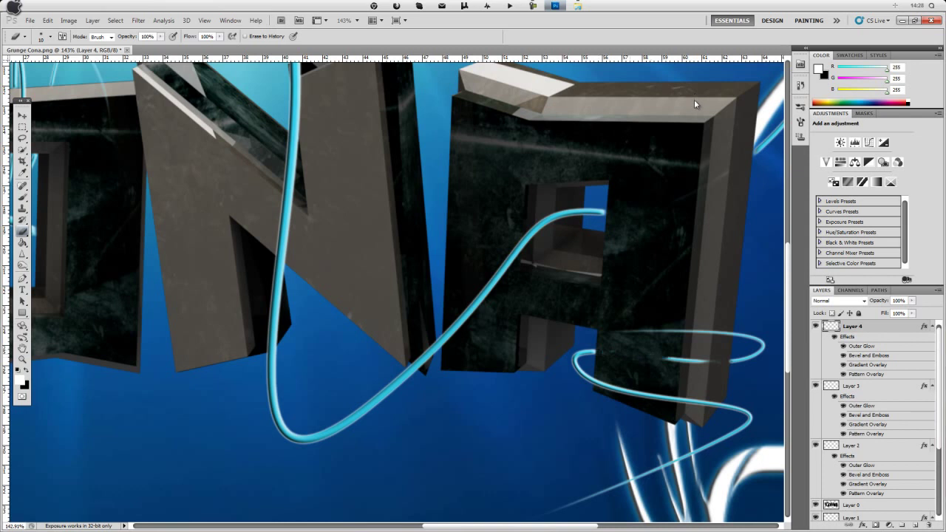
pyautogui.hotkey('ctrl', '0')
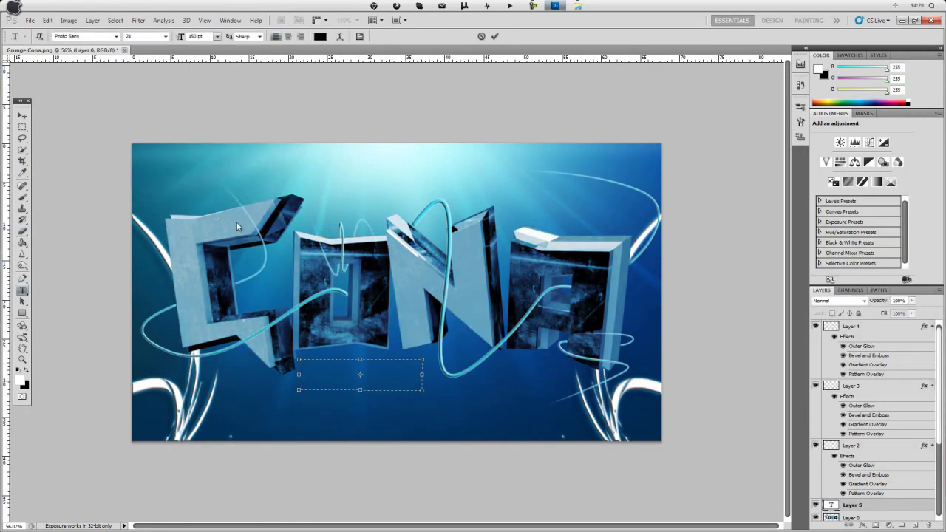
pyautogui.write('De-')
# Step: Set the Designs subtitle text size to 72 pt
pyautogui.click(247, 209)
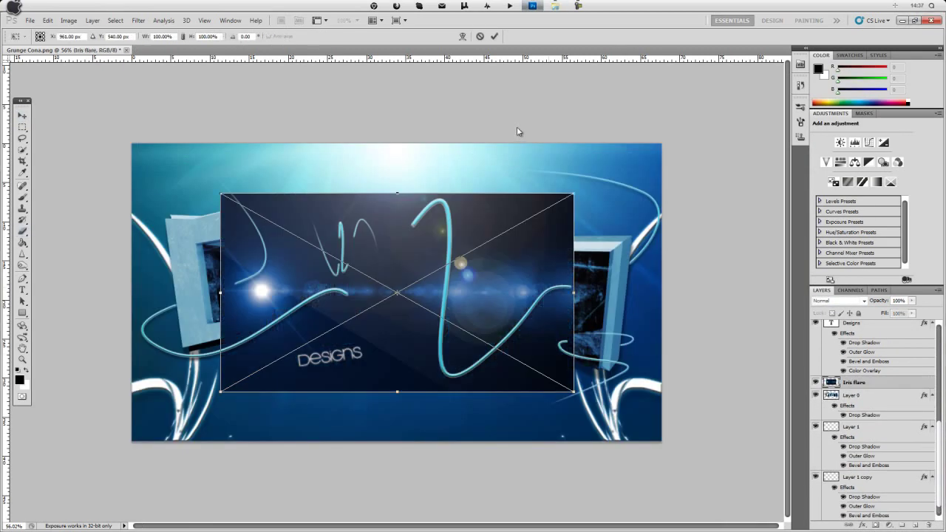
# Step: Place Iris flares on the top corners of the C and A, and set the white swirls to 17% opacity
pyautogui.moveTo(524, 166); pyautogui.dragTo(439, 96)
pyautogui.press('Return')
pyautogui.press('b')
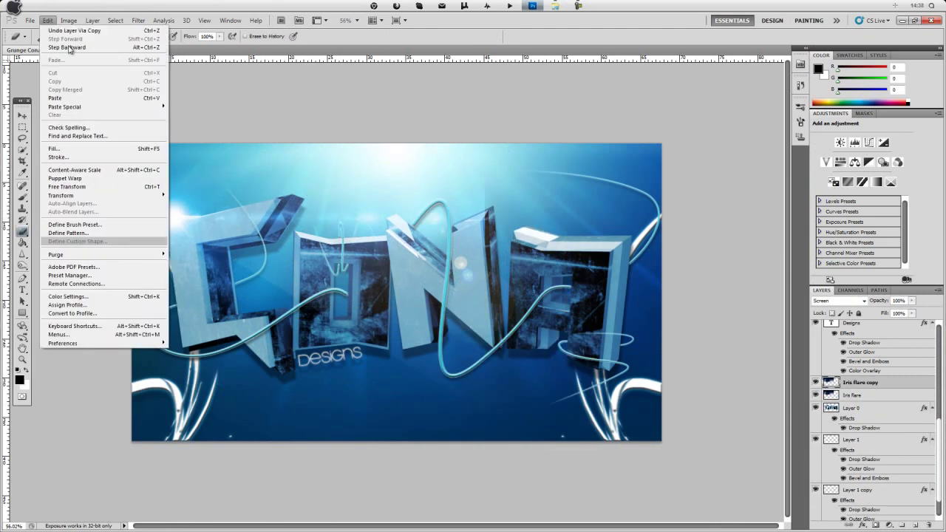
pyautogui.press('v')
pyautogui.moveTo(57, 243); pyautogui.dragTo(513, 261)
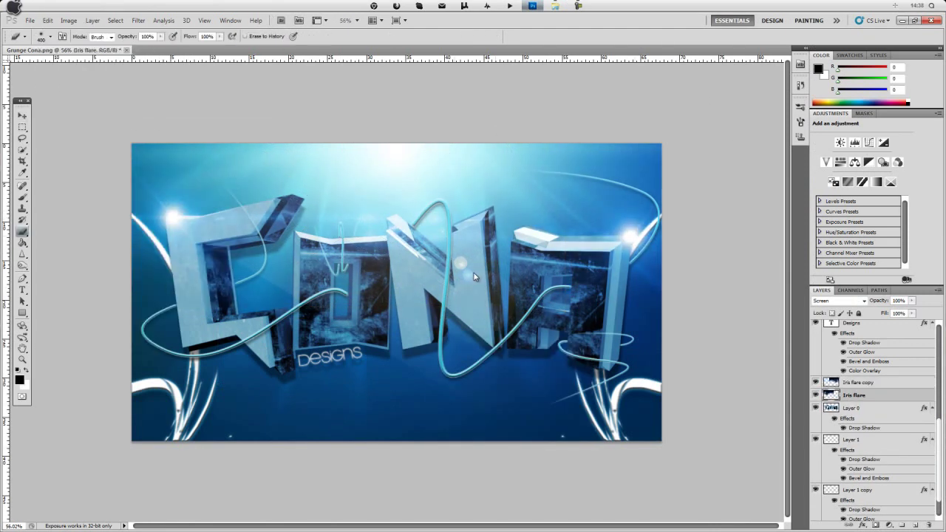
pyautogui.press('1')
pyautogui.press('7')
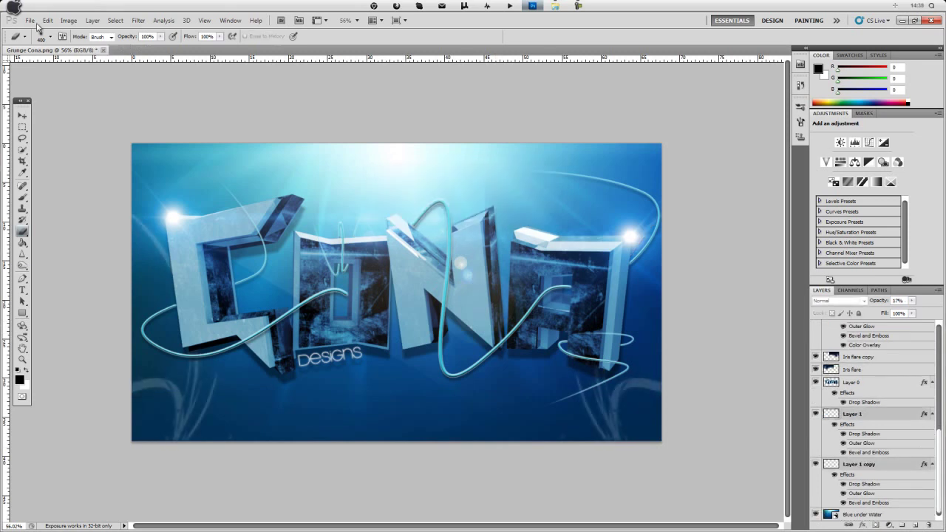